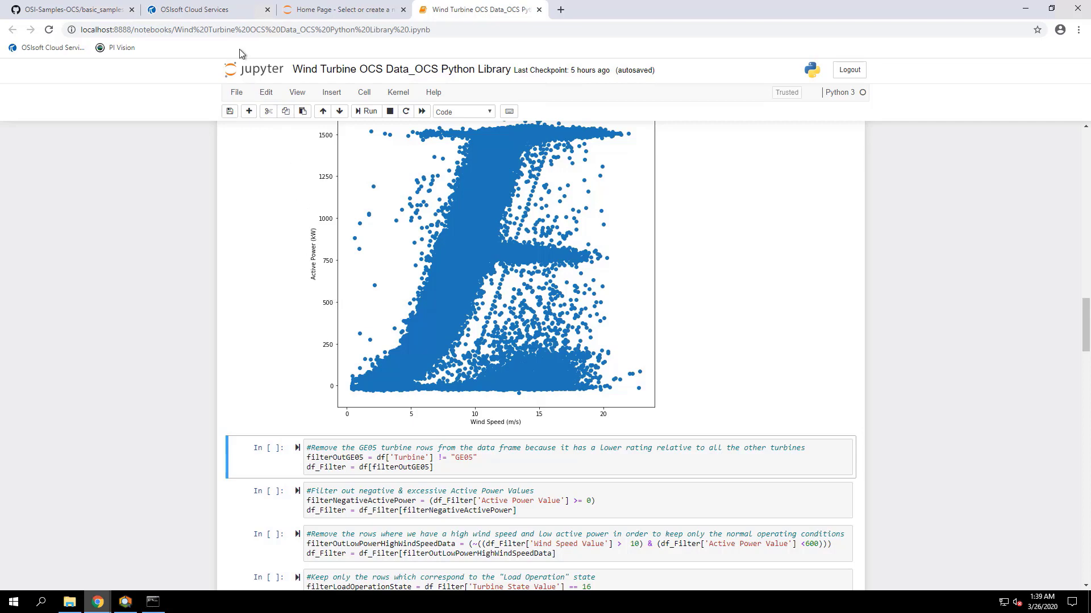
# Examine the Turbine State Value column in the notebook's interpolated wind turbine data frame.
pyautogui.click(208, 12)
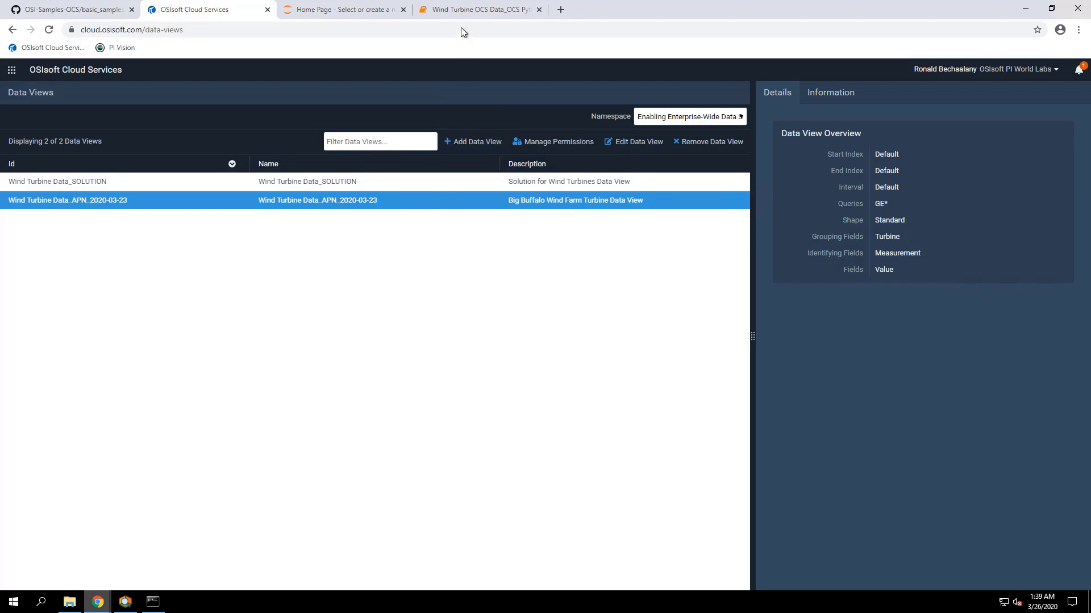
pyautogui.click(453, 15)
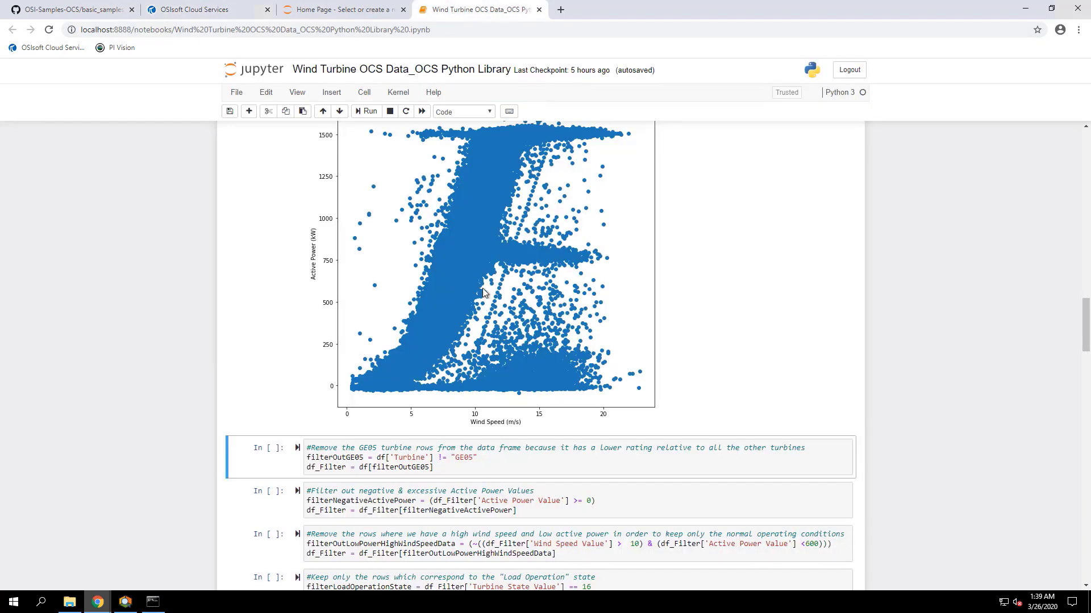
pyautogui.scroll(10, 482, 288)
pyautogui.scroll(15, 482, 288)
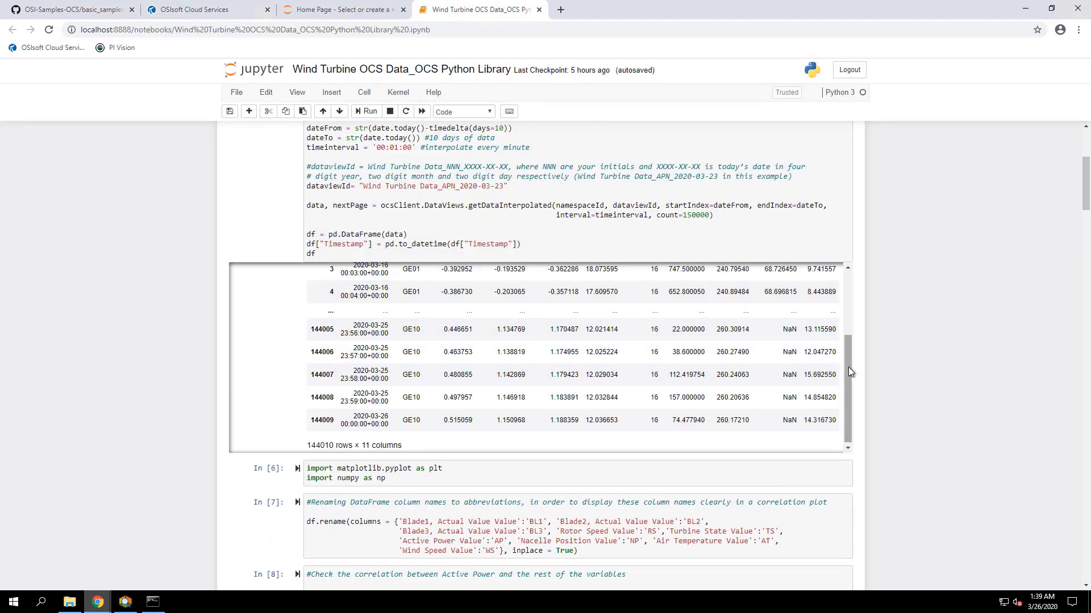
pyautogui.scroll(2, 850, 373)
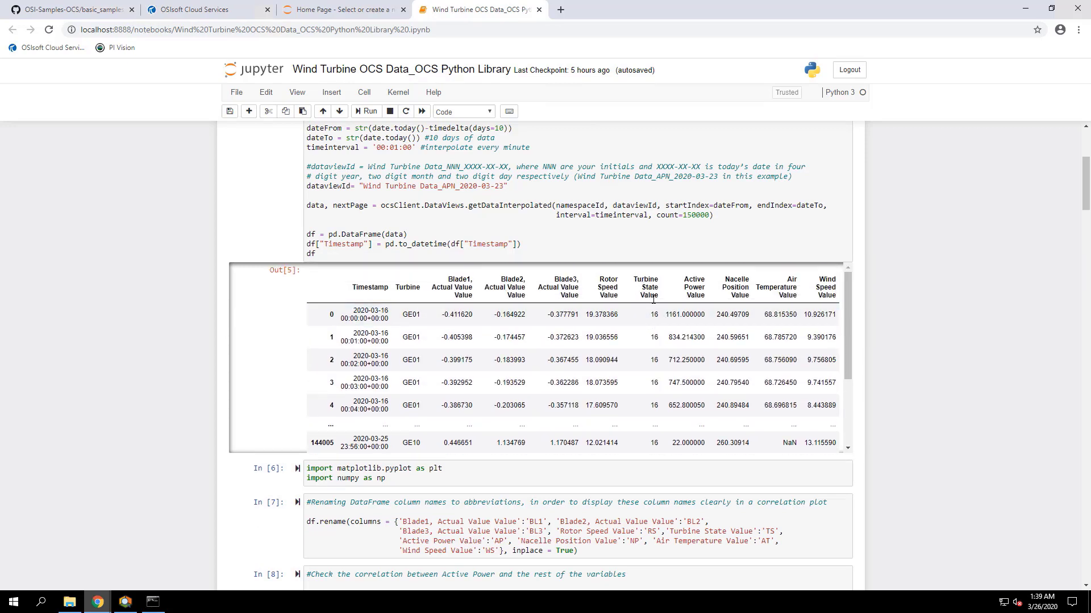
pyautogui.moveTo(635, 279); pyautogui.dragTo(650, 296)
pyautogui.doubleClick(654, 314)
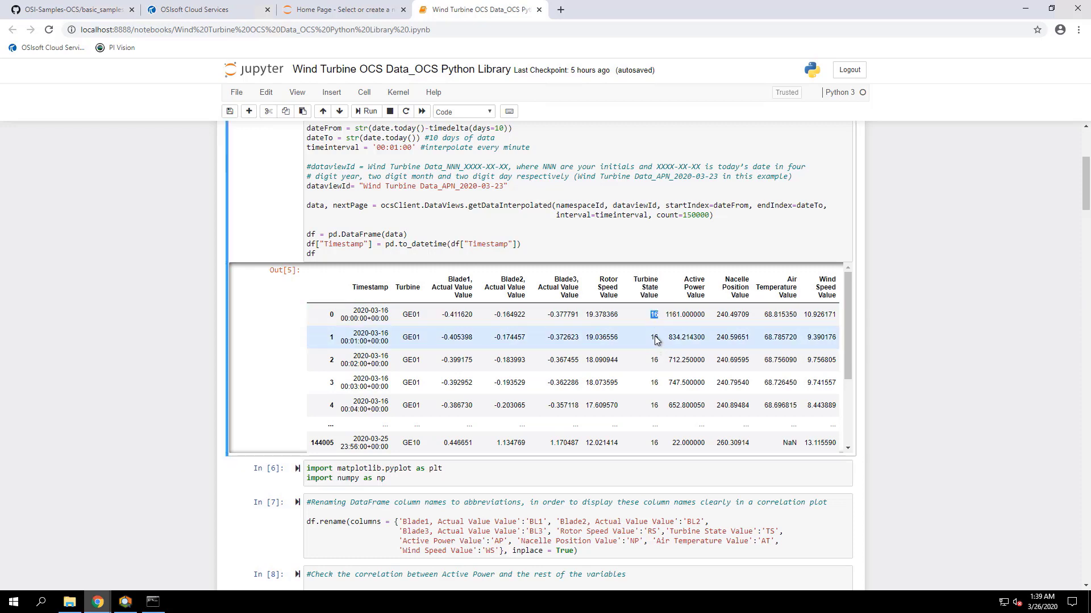
pyautogui.doubleClick(654, 338)
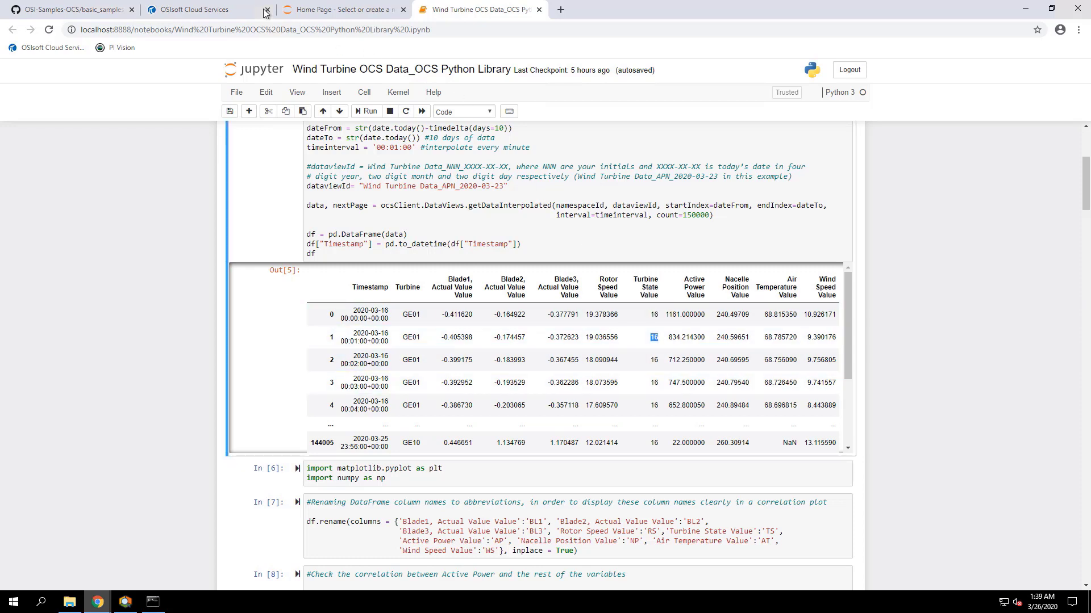
# Switch to OSIsoft Cloud Services and start a new data view with the query ID Turbine State Codes_REB_2020-03-26.
pyautogui.click(194, 12)
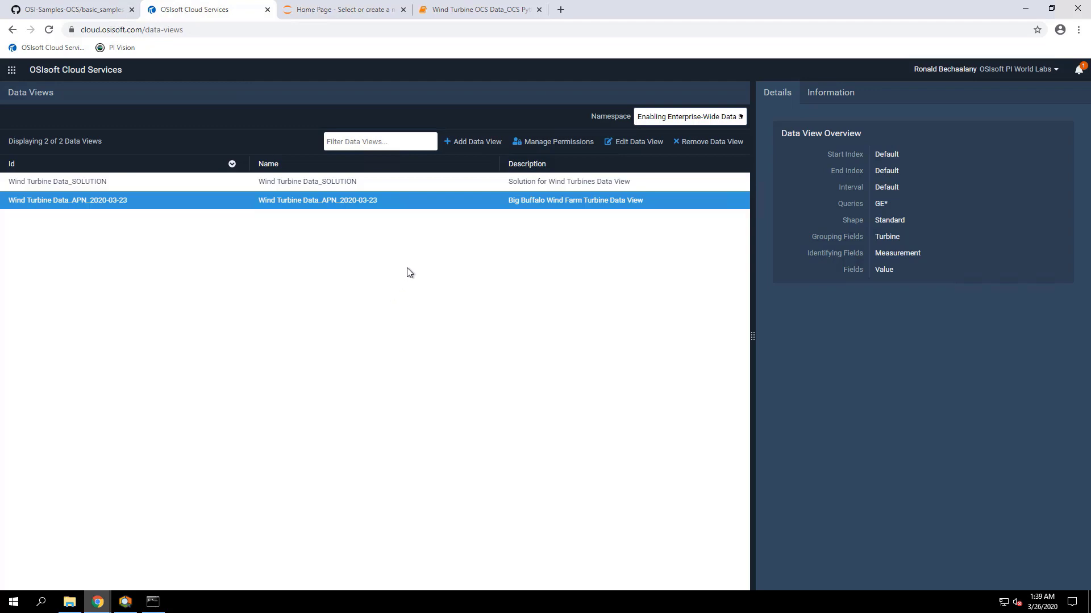
pyautogui.click(464, 142)
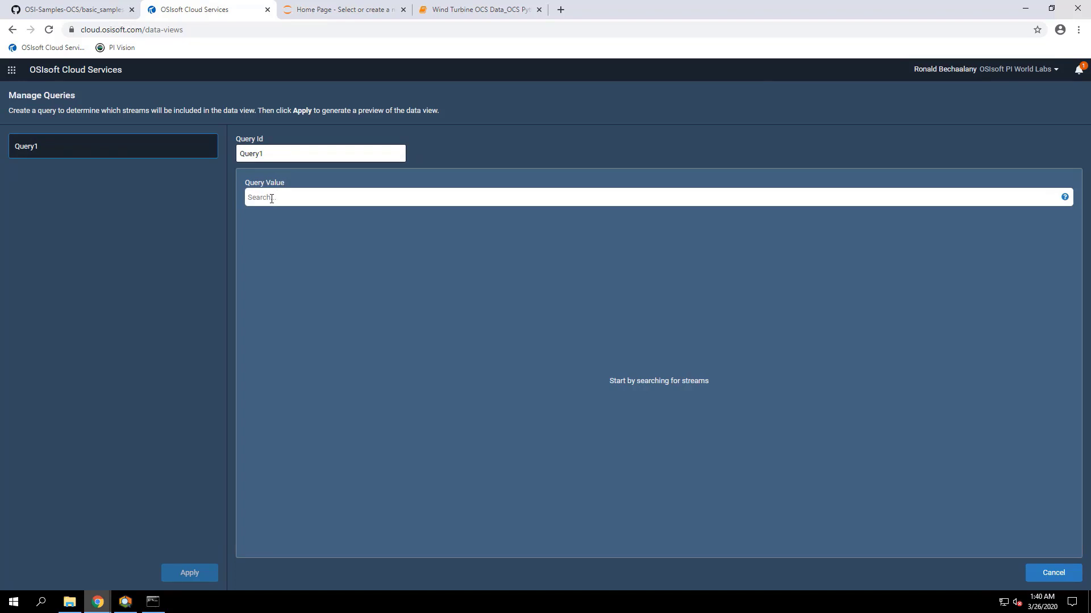
pyautogui.click(257, 154)
pyautogui.doubleClick(256, 154)
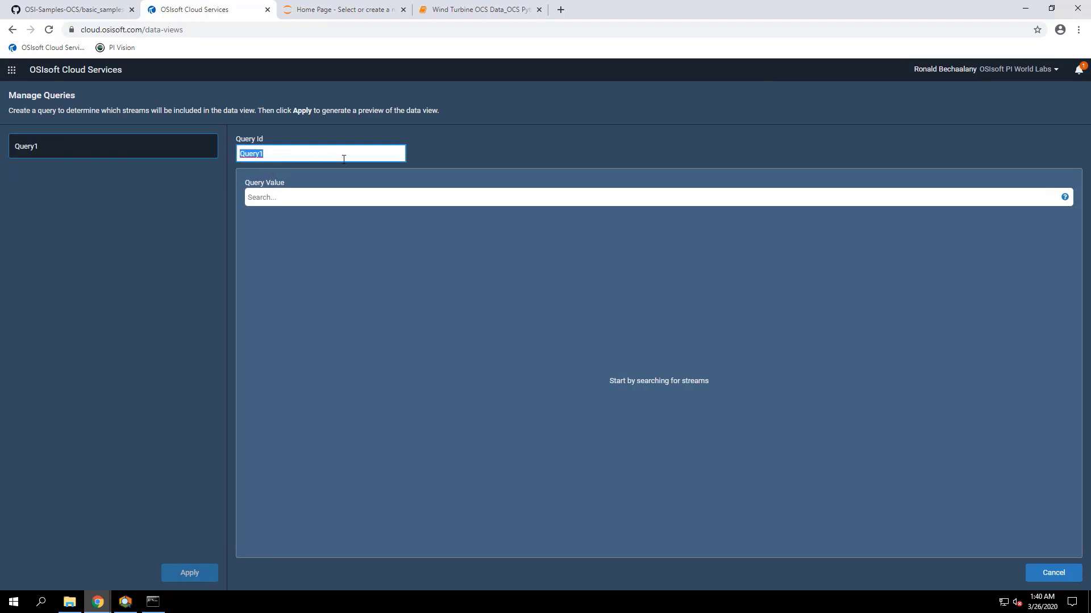
pyautogui.write('Turbine State Codes_')
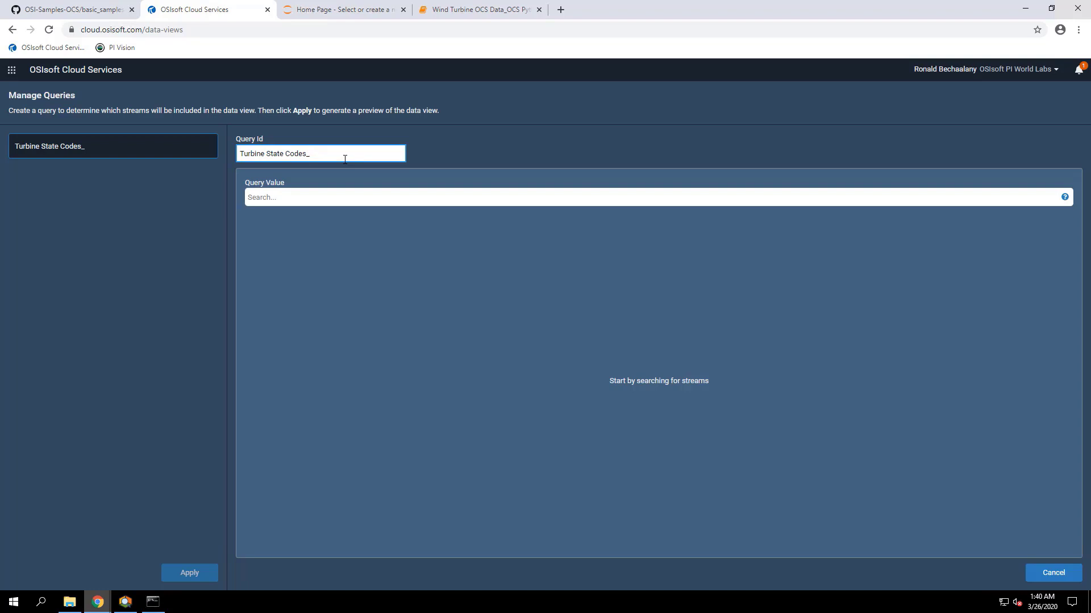
pyautogui.write('REB_2020-03-26')
# Set the query value to *_OS* and apply it to generate the data view preview.
pyautogui.click(277, 198)
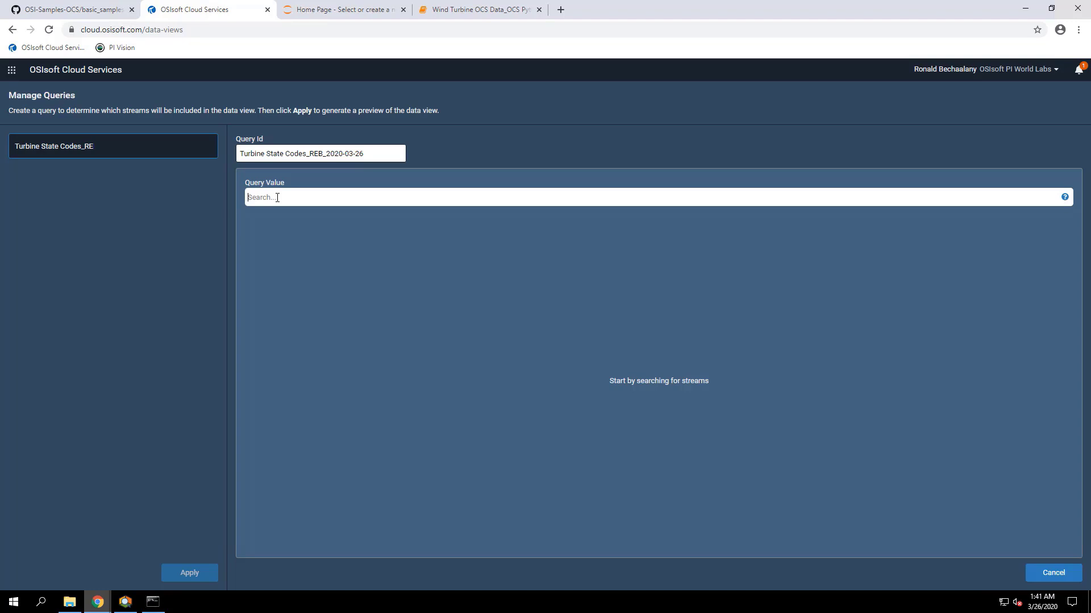
pyautogui.write('*')
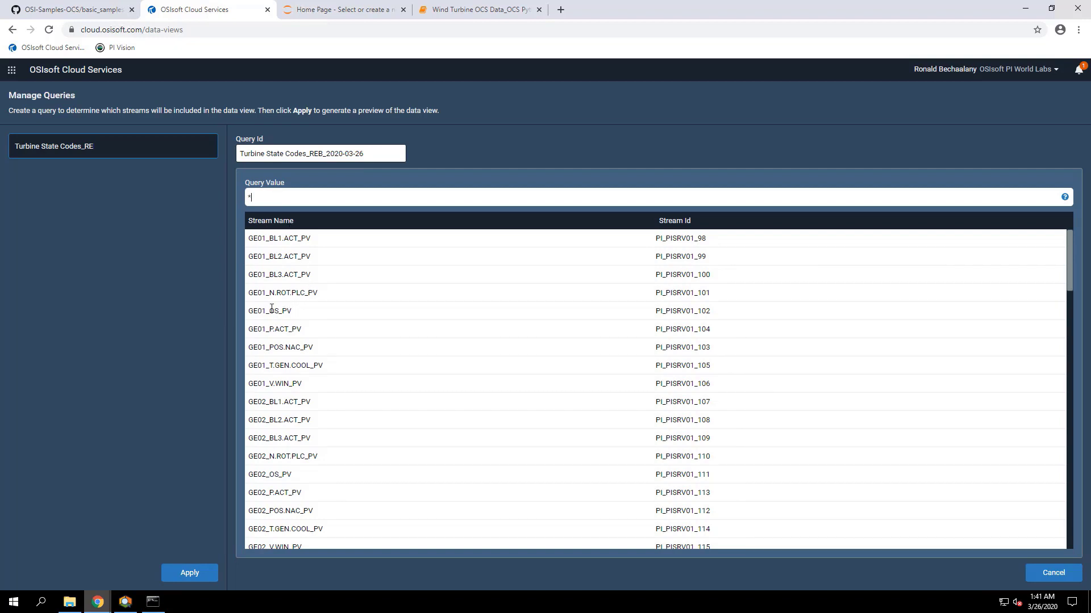
pyautogui.moveTo(262, 311); pyautogui.dragTo(293, 311)
pyautogui.click(277, 197)
pyautogui.write('_OS')
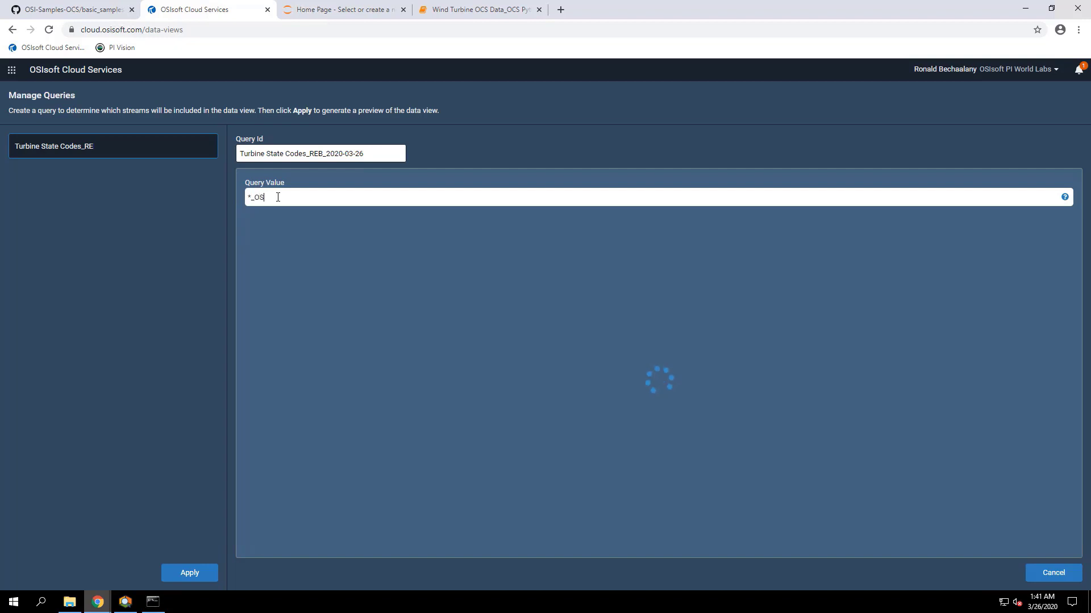
pyautogui.write('*')
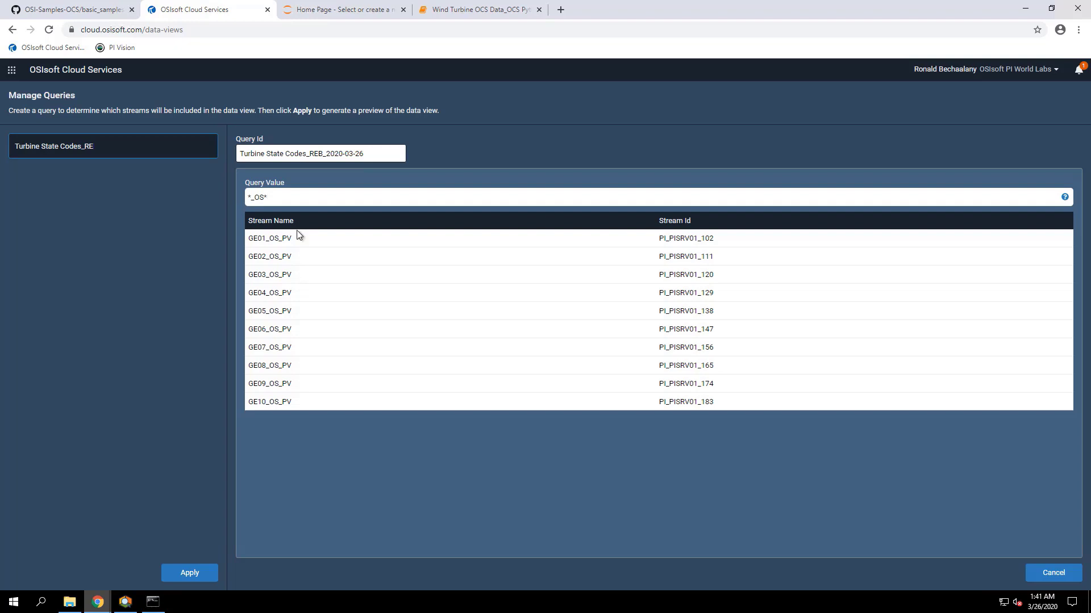
pyautogui.click(194, 577)
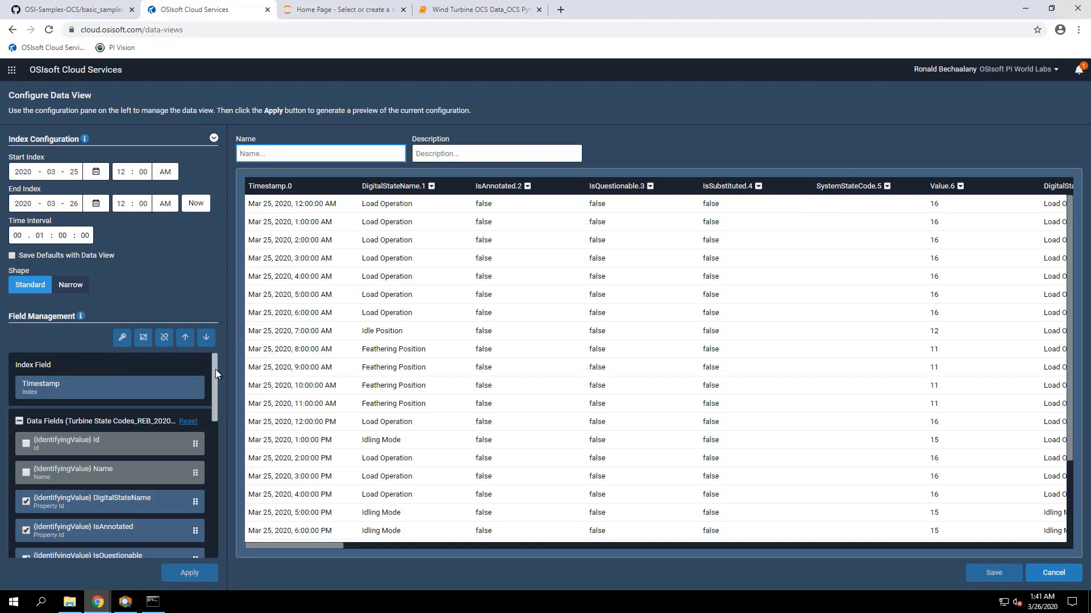
# Exclude the IsAnnotated, IsQuestionable, IsSubstituted and SystemStateCode data fields from the data view.
pyautogui.moveTo(215, 372); pyautogui.dragTo(217, 409)
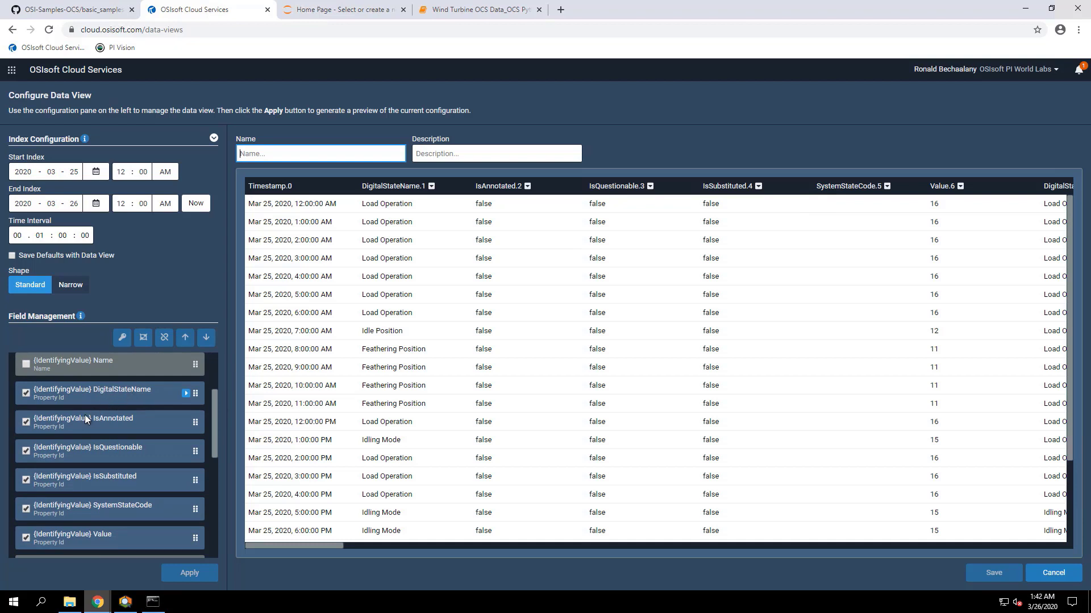
pyautogui.click(26, 422)
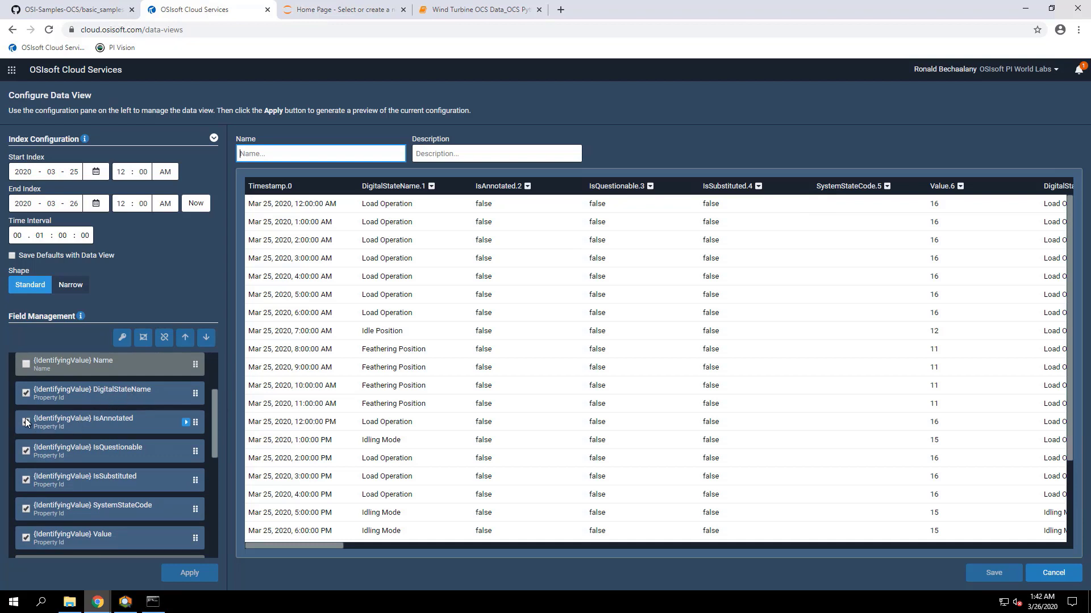
pyautogui.click(26, 451)
pyautogui.click(27, 490)
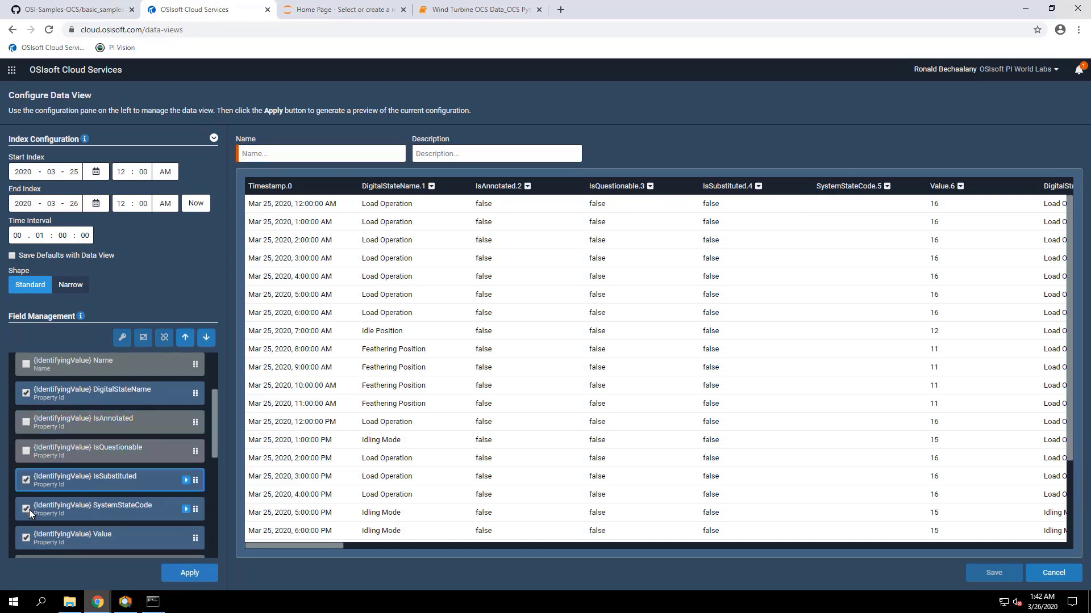
pyautogui.click(25, 481)
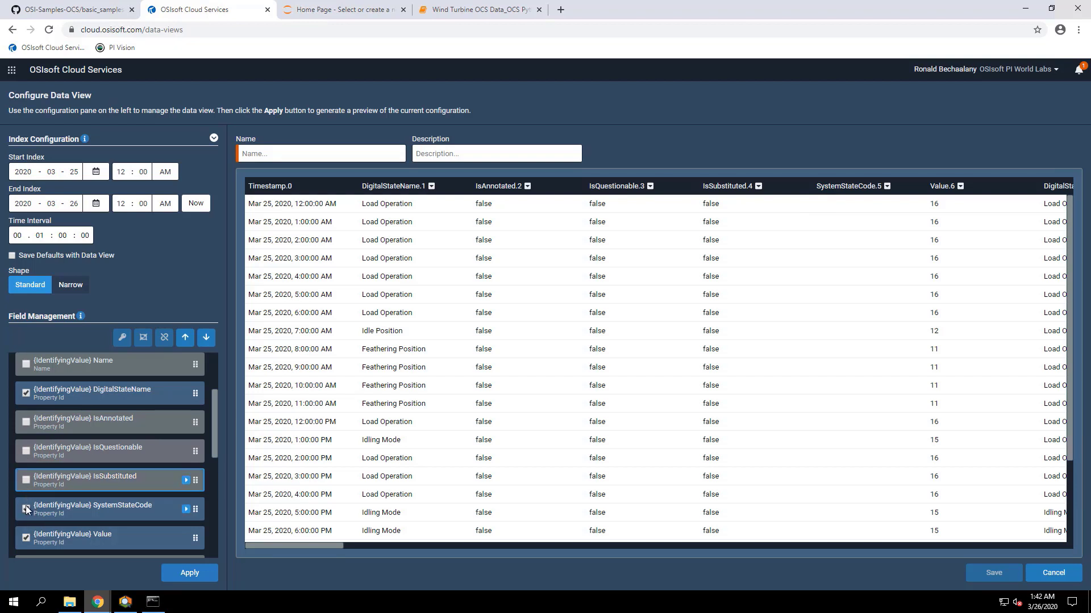
pyautogui.click(26, 509)
# Include the Turbine metadata field in the data view and apply the field selection to the preview.
pyautogui.scroll(-3, 101, 479)
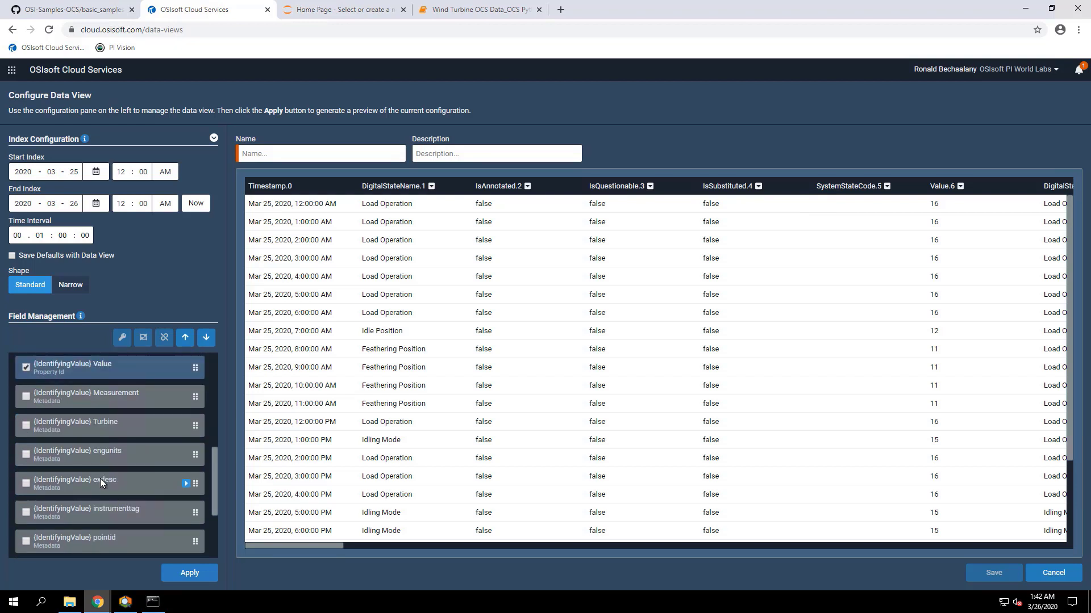
pyautogui.scroll(1, 100, 478)
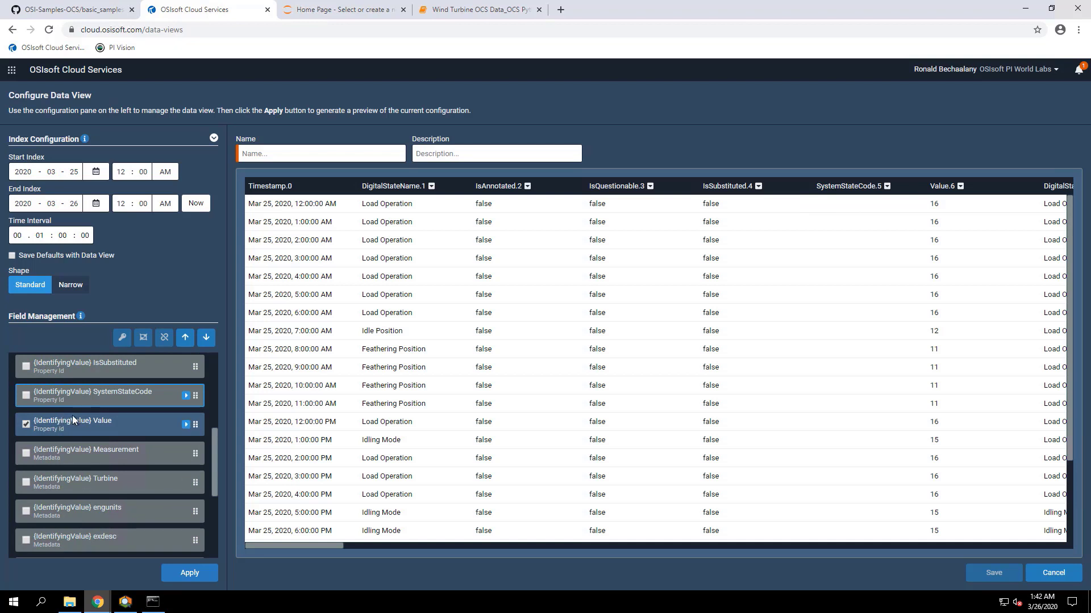
pyautogui.click(26, 482)
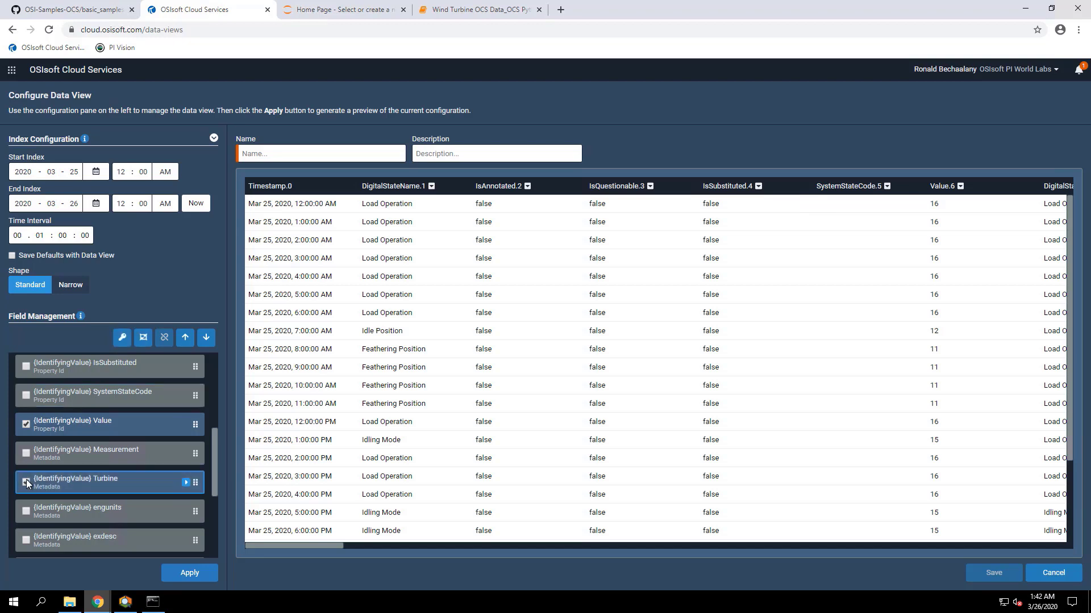
pyautogui.click(26, 482)
pyautogui.click(185, 572)
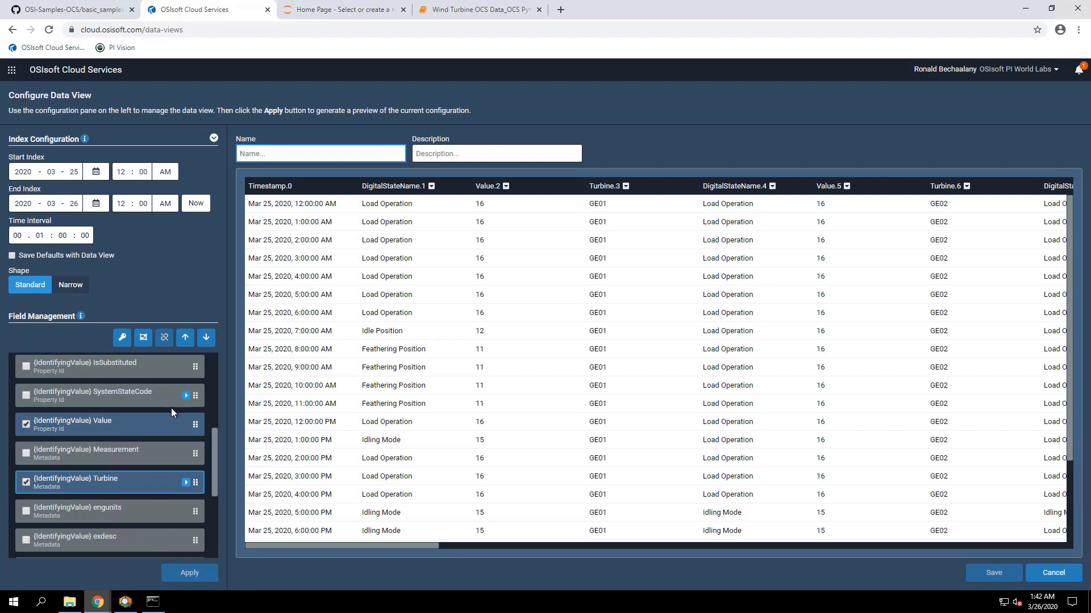
# Make Turbine a grouping field and apply the change to the preview.
pyautogui.click(110, 484)
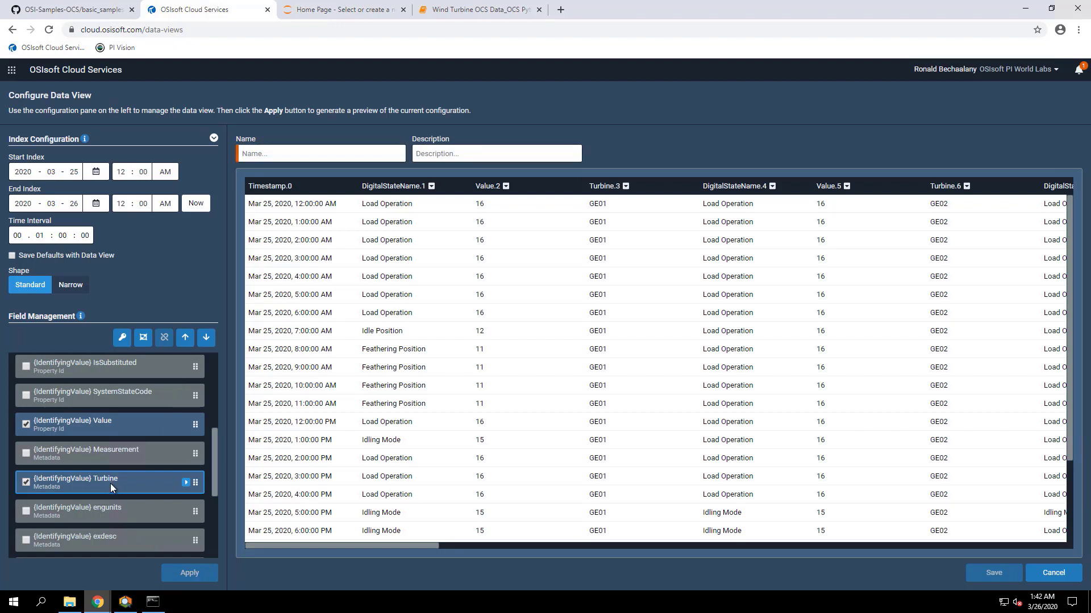
pyautogui.click(143, 339)
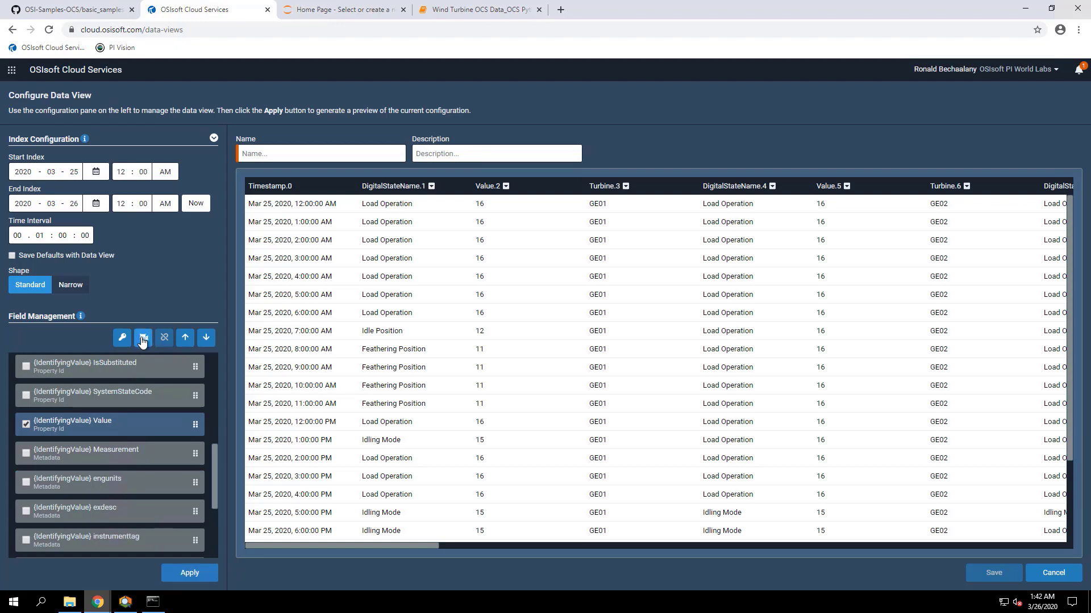
pyautogui.click(170, 574)
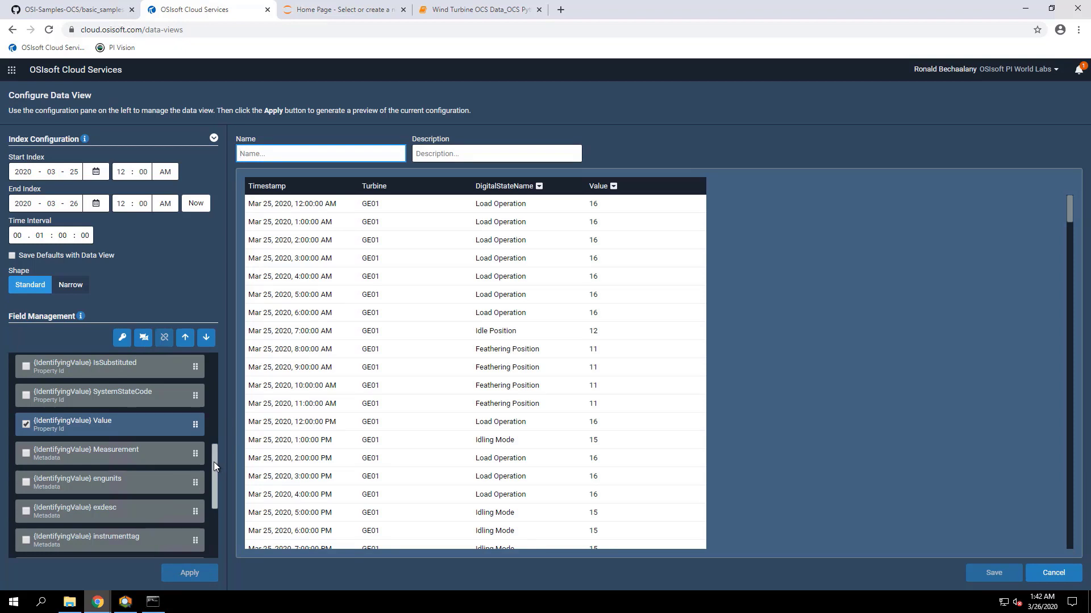
# Make the Measurement metadata field an identifying field and apply the change to the preview.
pyautogui.click(131, 456)
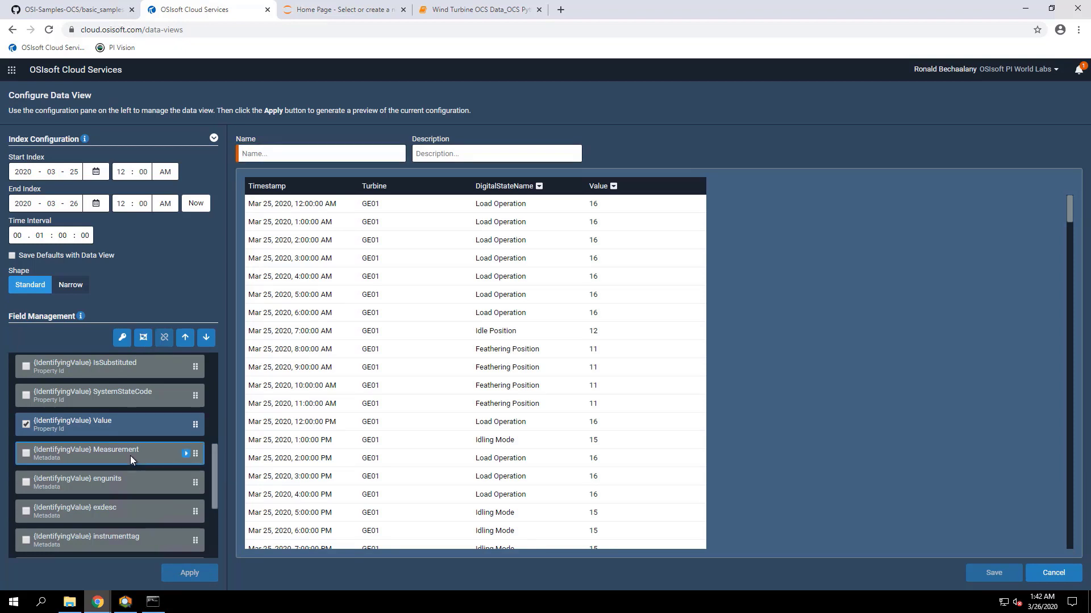
pyautogui.click(121, 342)
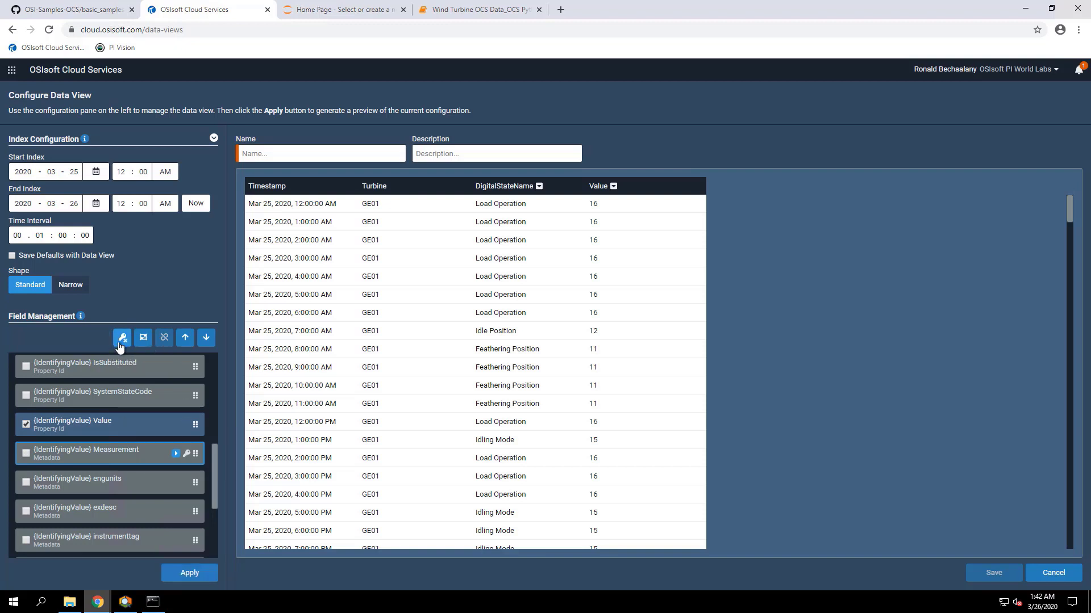
pyautogui.click(190, 573)
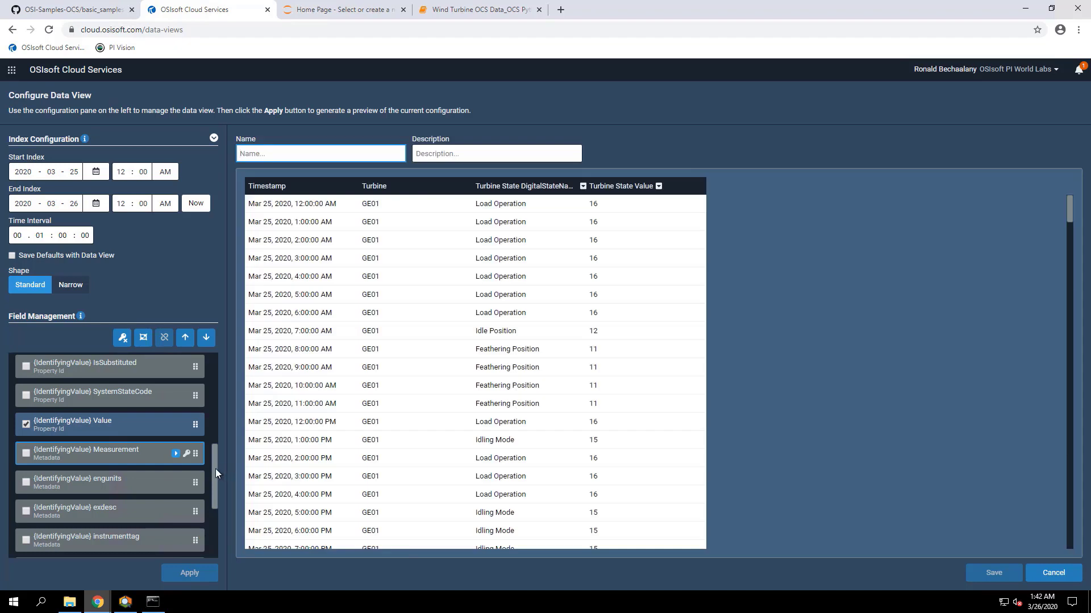
# Review the grouping field and the preview rows of state names and values for each turbine.
pyautogui.moveTo(216, 469); pyautogui.dragTo(217, 364)
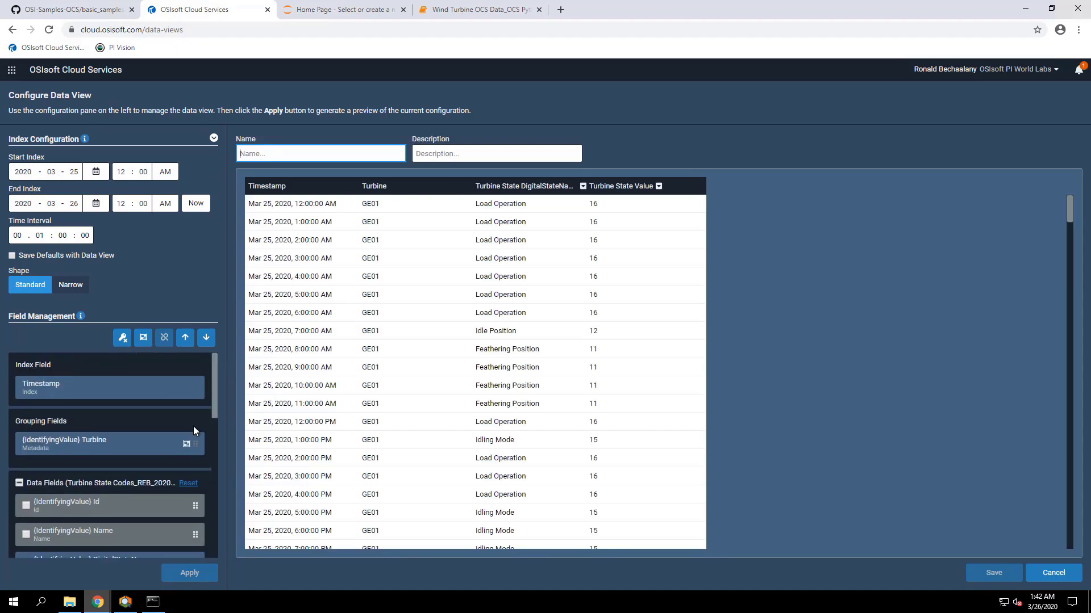
pyautogui.scroll(-1, 193, 430)
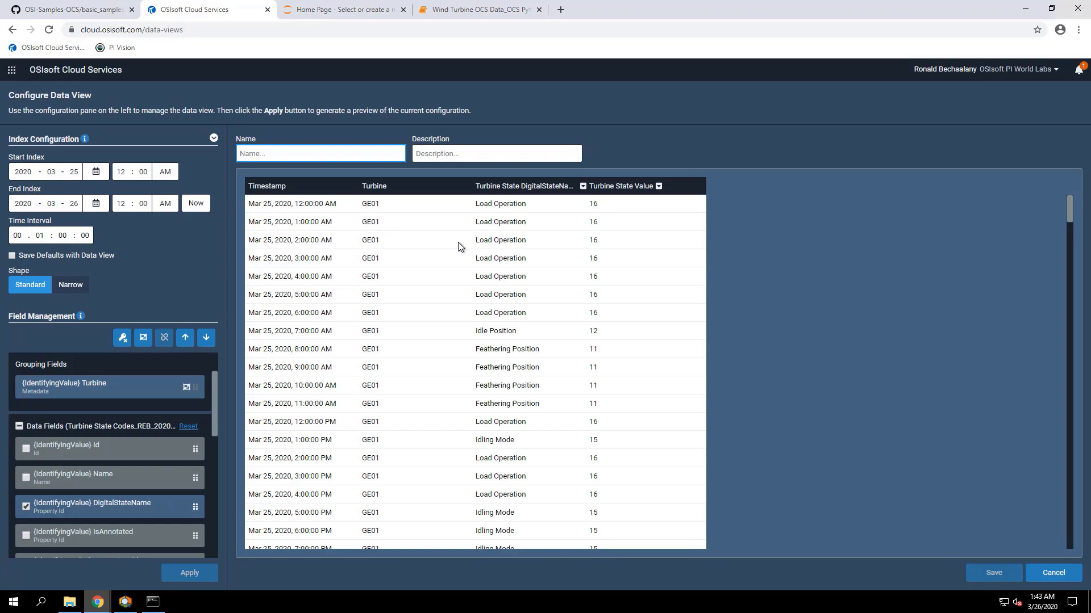
pyautogui.scroll(-5, 386, 247)
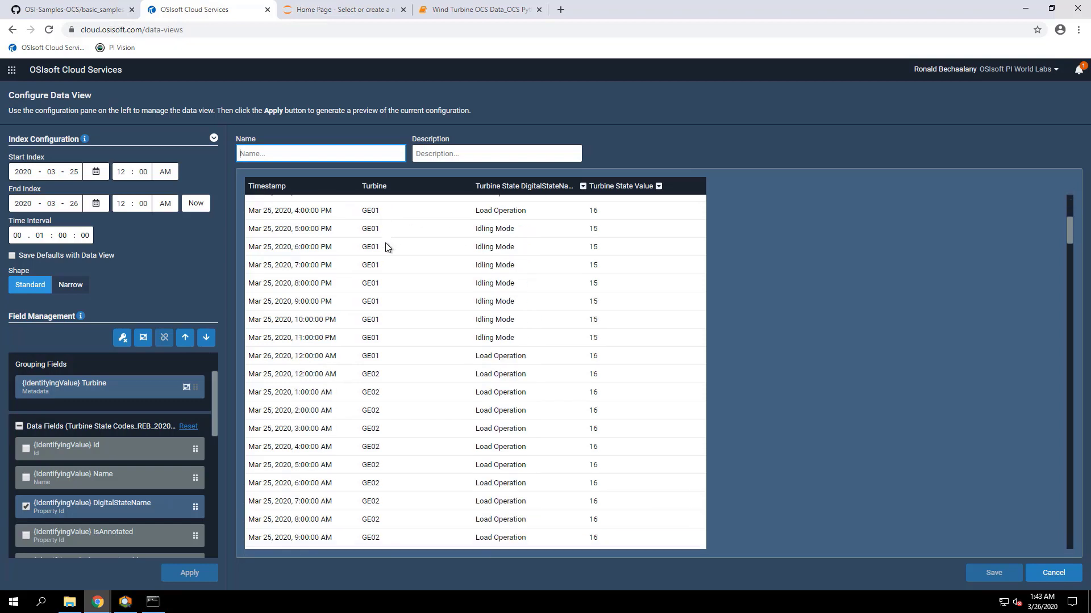
pyautogui.scroll(-3, 386, 247)
pyautogui.scroll(3, 380, 333)
pyautogui.scroll(5, 380, 332)
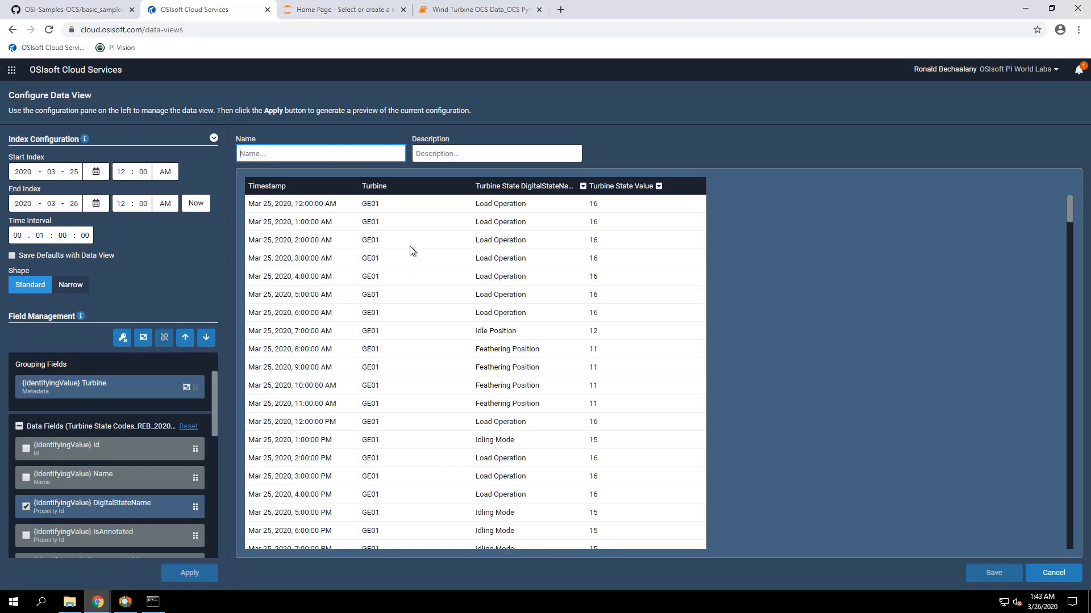
pyautogui.scroll(-11, 395, 259)
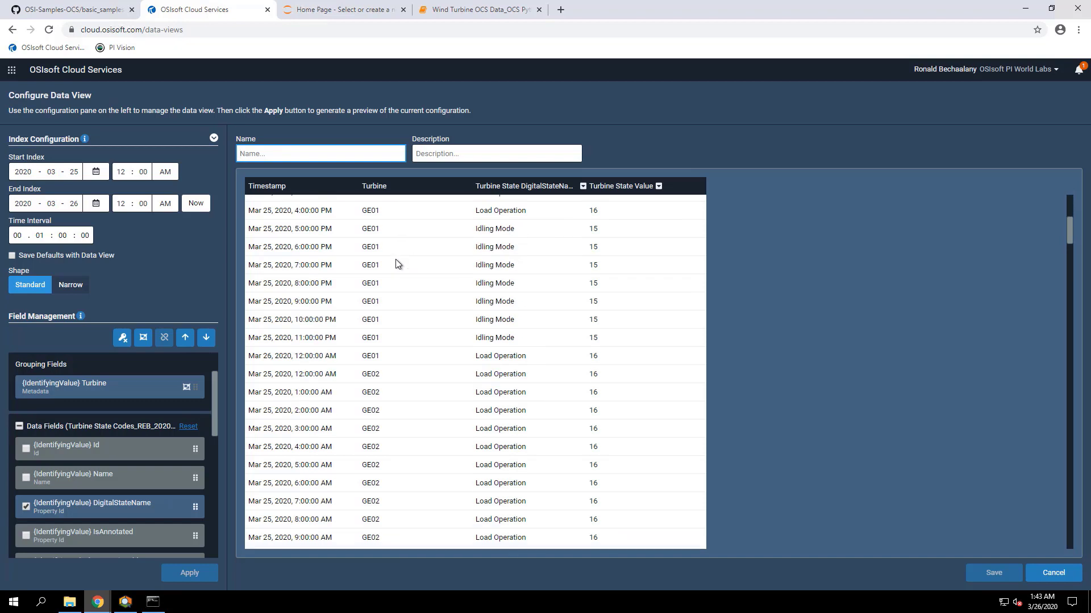
pyautogui.scroll(11, 396, 260)
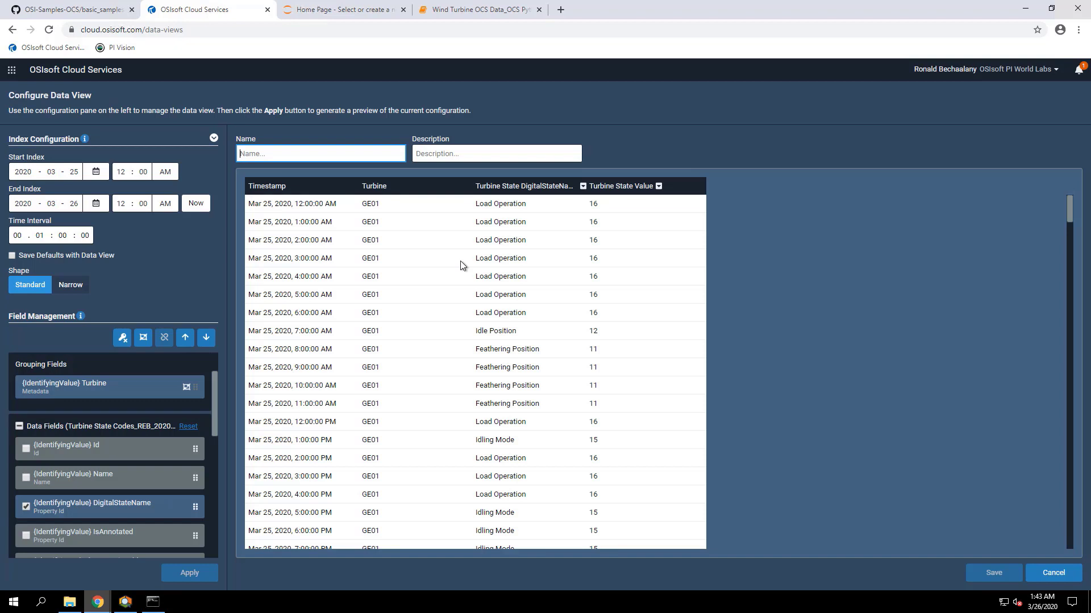
# Compare the first preview row's turbine, state name and state value with the Turbine State Value column in the Jupyter notebook's dataframe output.
pyautogui.doubleClick(474, 201)
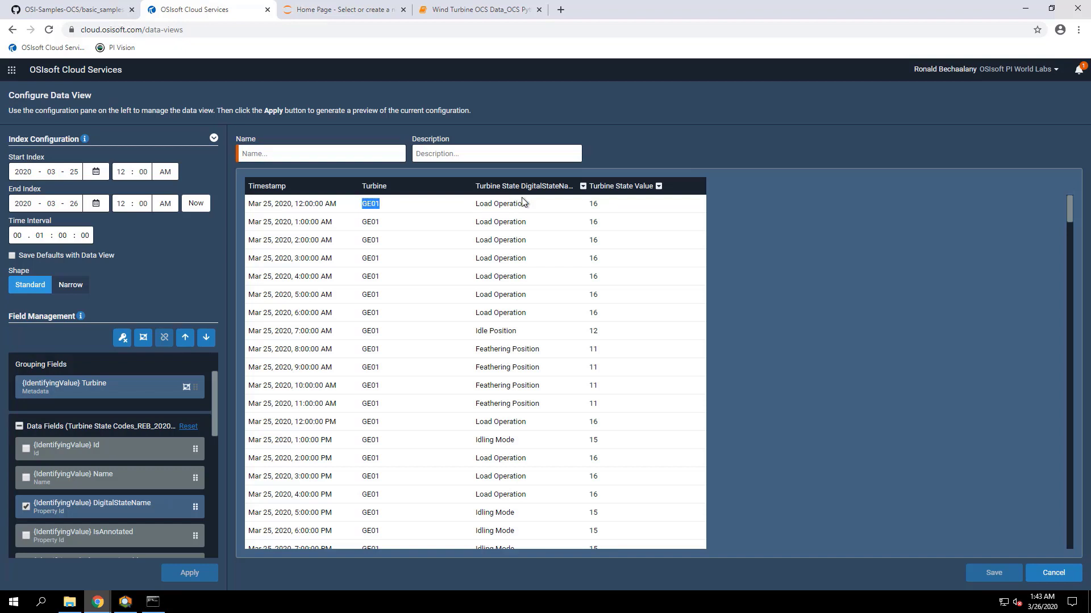
pyautogui.tripleClick(528, 204)
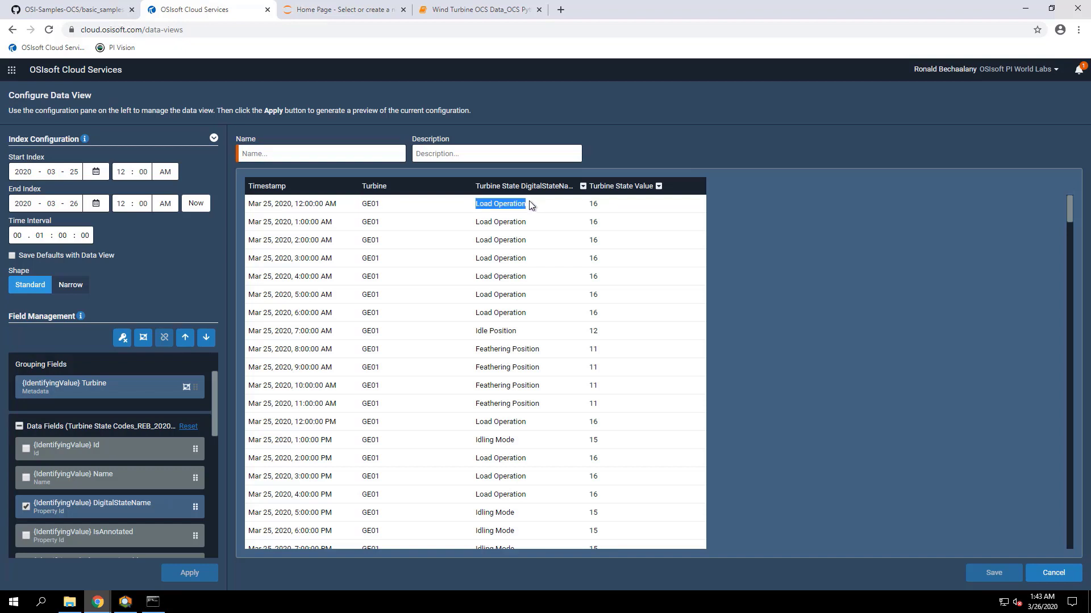
pyautogui.doubleClick(595, 203)
pyautogui.click(472, 12)
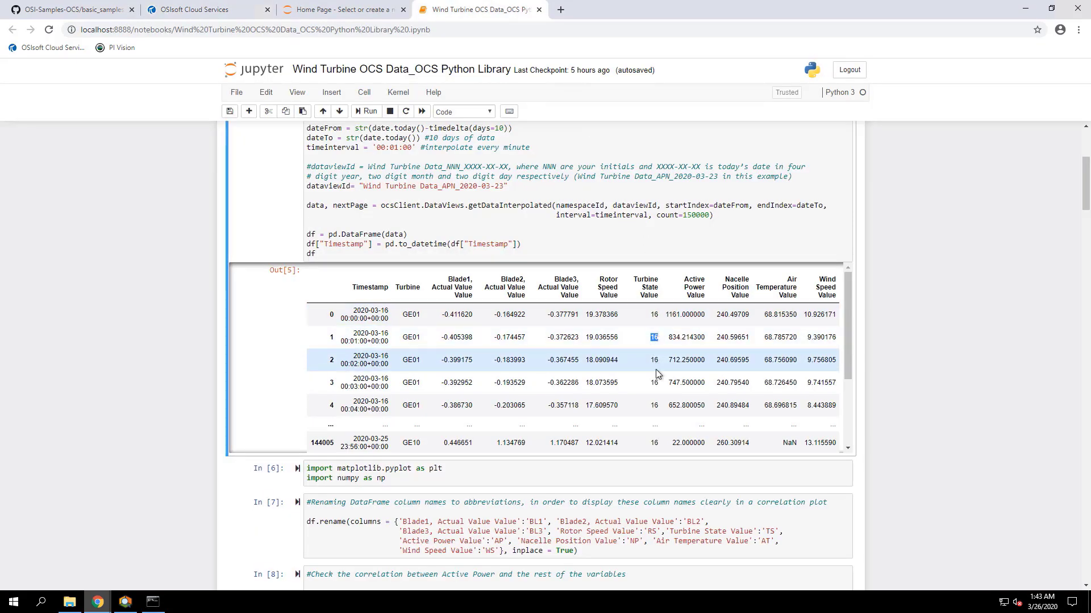
pyautogui.click(173, 13)
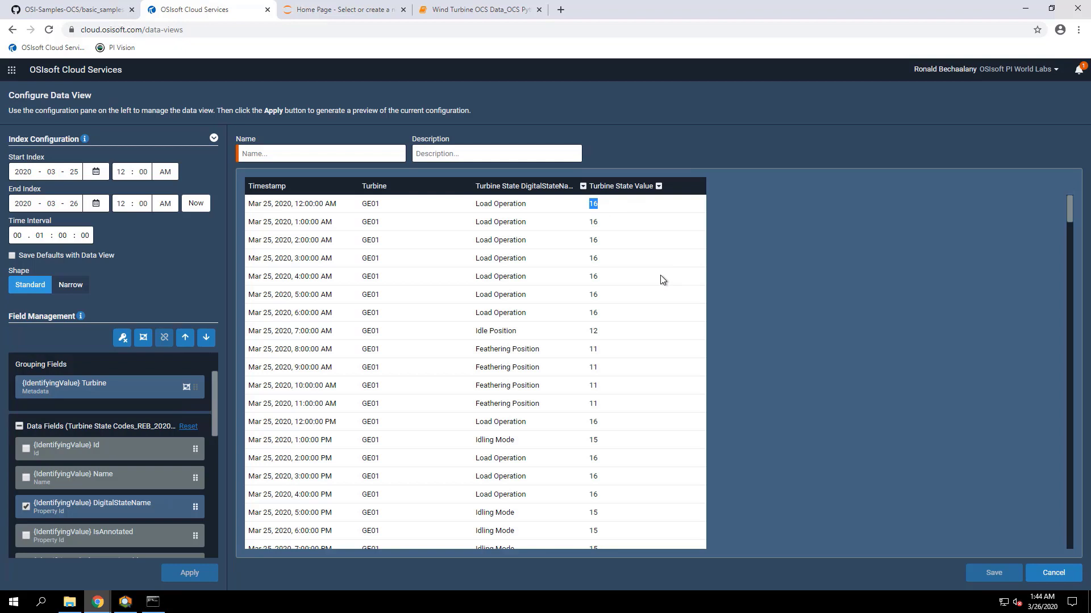
# Discard the unsaved data view configuration and switch to the Wind Turbine OCS Data_OCS Python Library notebook in Jupyter.
pyautogui.click(1038, 584)
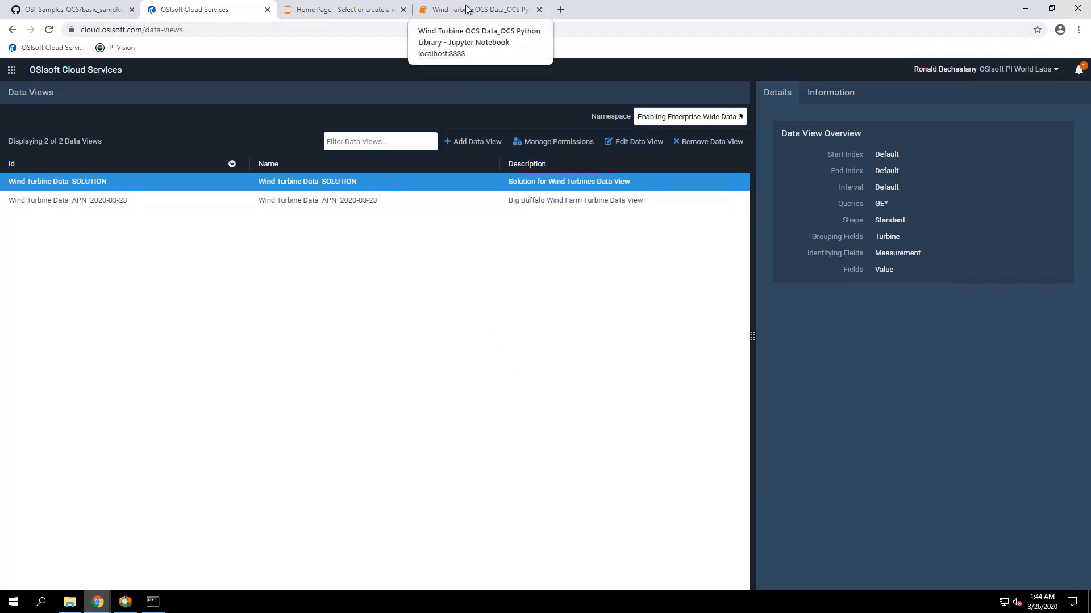
pyautogui.click(467, 10)
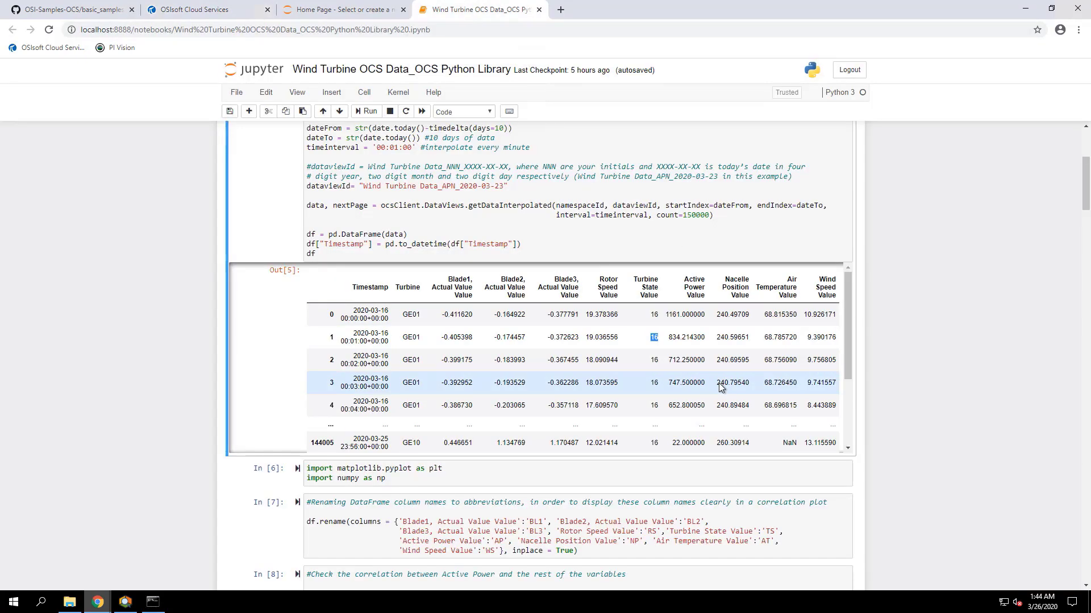